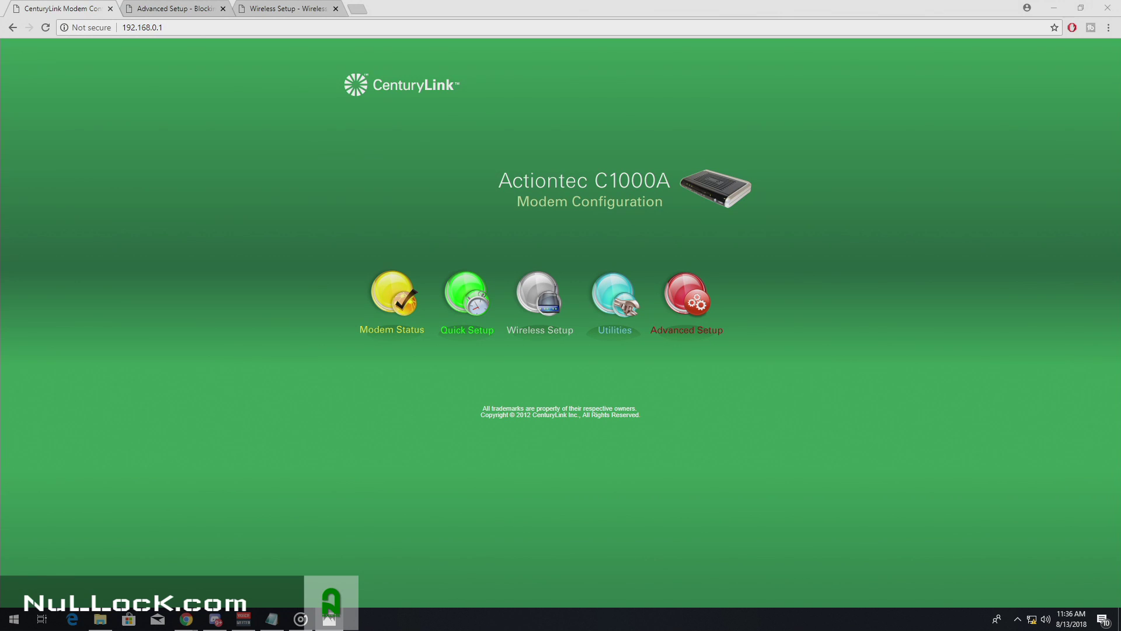
Maximize Picture Cartoon People 02.jpg in Photos, zoom in on the characters, then reset zoom
{"action": "left_click_drag", "start_coordinate": [1120, 32], "coordinate": [512, 53]}
{"action": "double_click", "coordinate": [511, 52]}
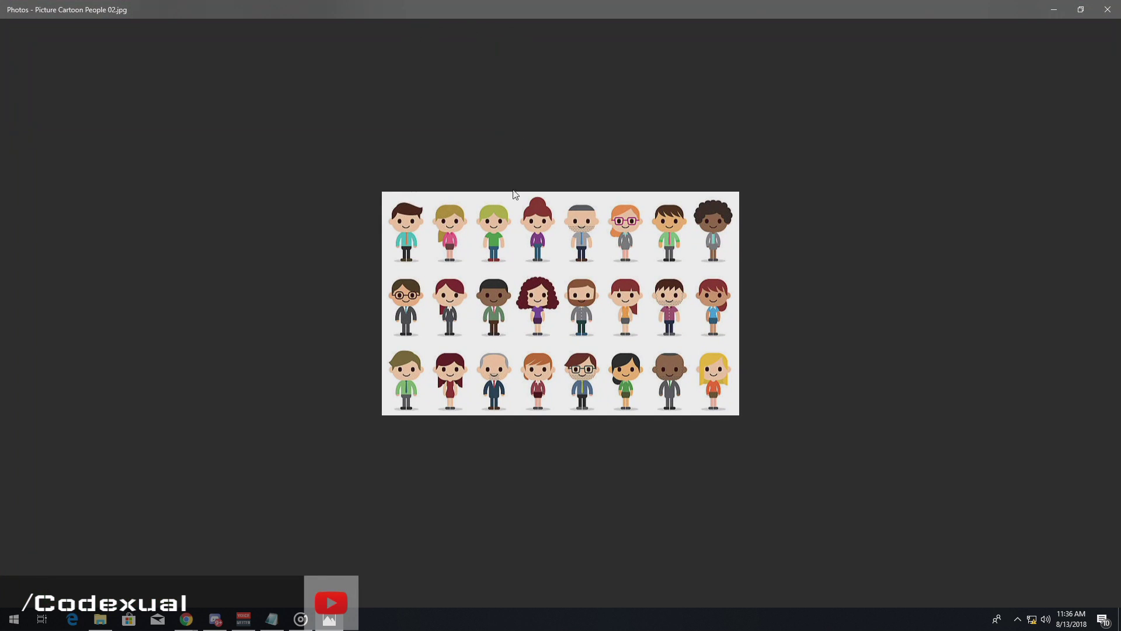
{"action": "left_click", "coordinate": [520, 32]}
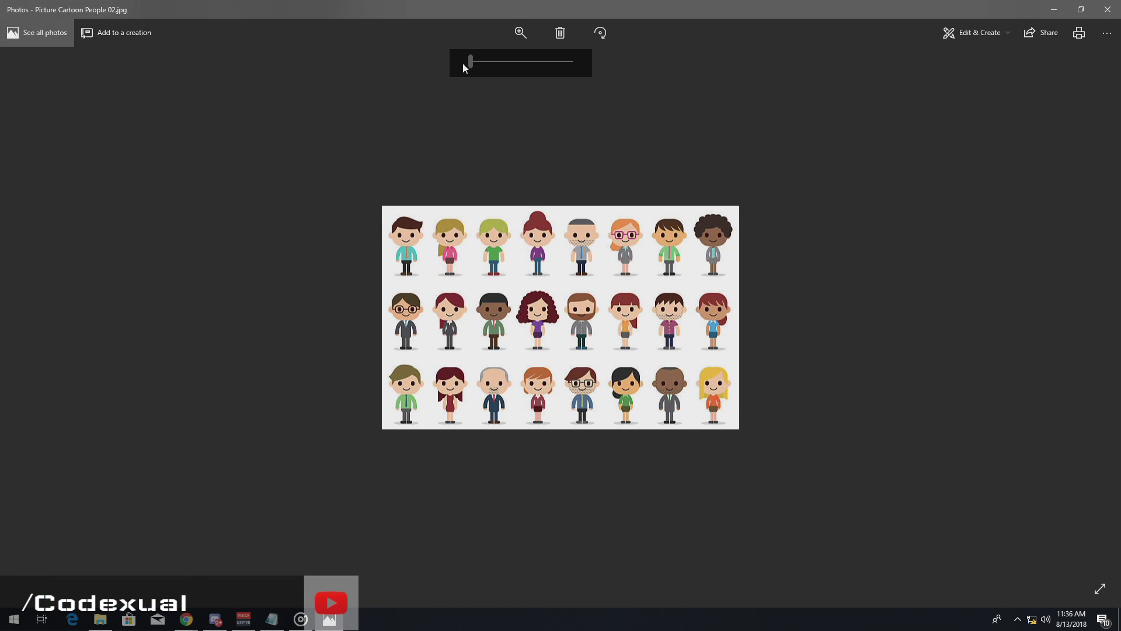
{"action": "left_click_drag", "start_coordinate": [467, 62], "coordinate": [501, 61]}
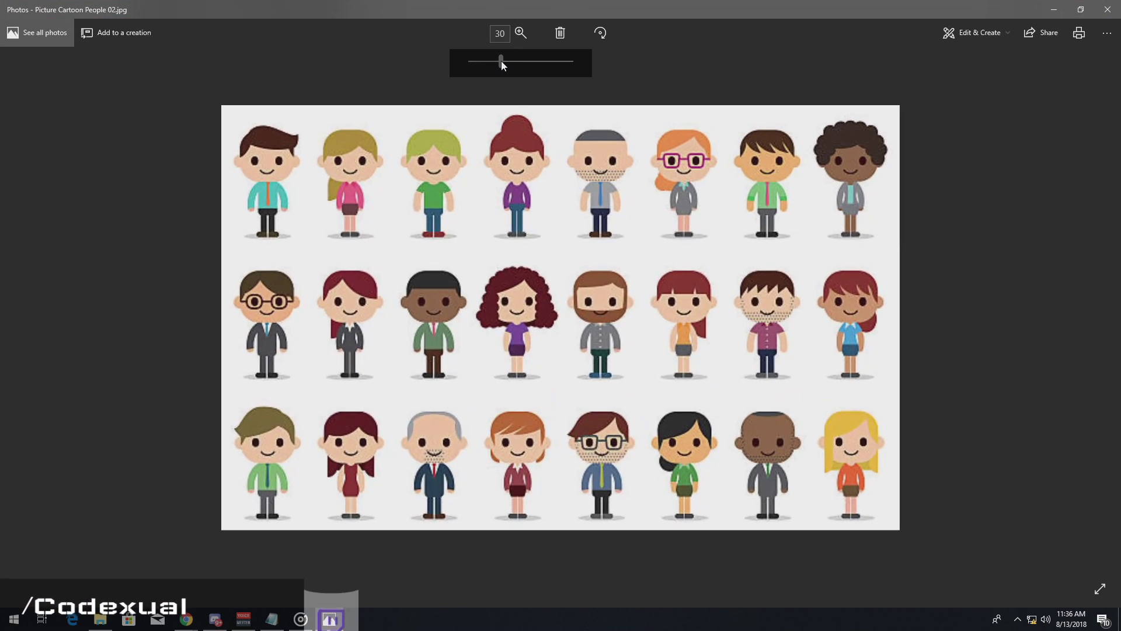
{"action": "left_click", "coordinate": [696, 61]}
{"action": "key", "text": "ctrl+0"}
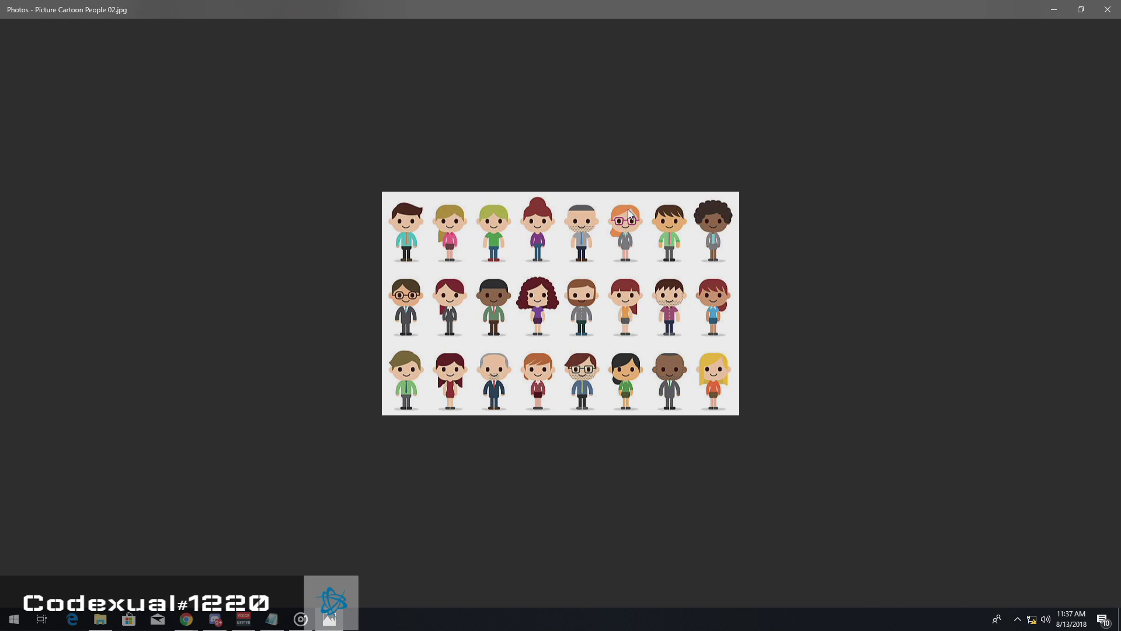
Restore the Photos window to a smaller size and close it to reveal the modem home page
{"action": "double_click", "coordinate": [449, 10]}
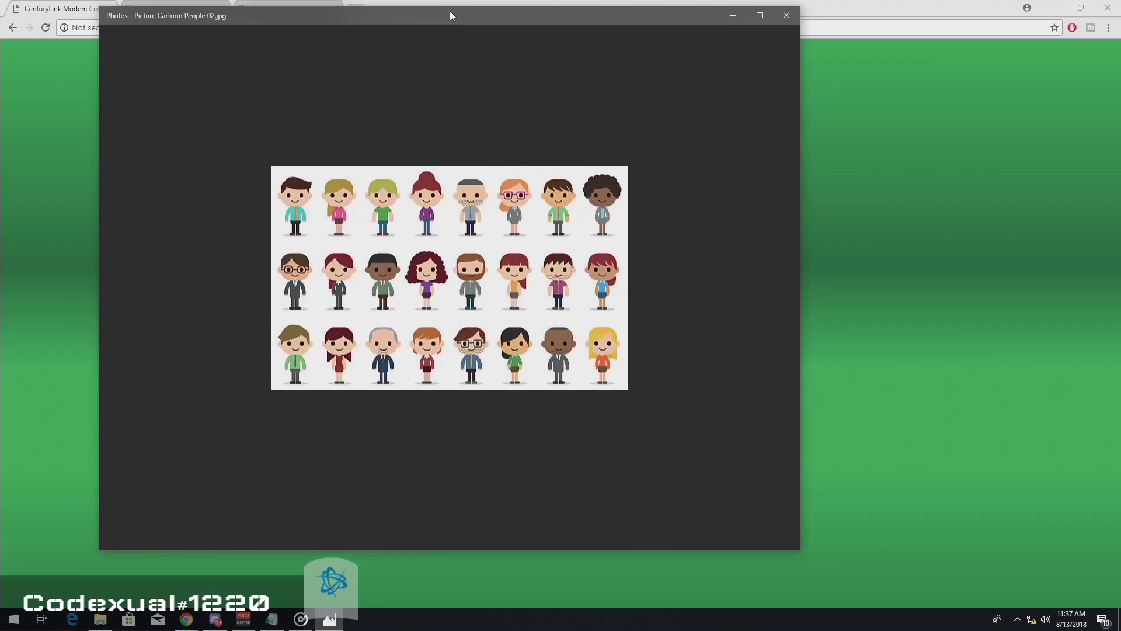
{"action": "left_click", "coordinate": [732, 122]}
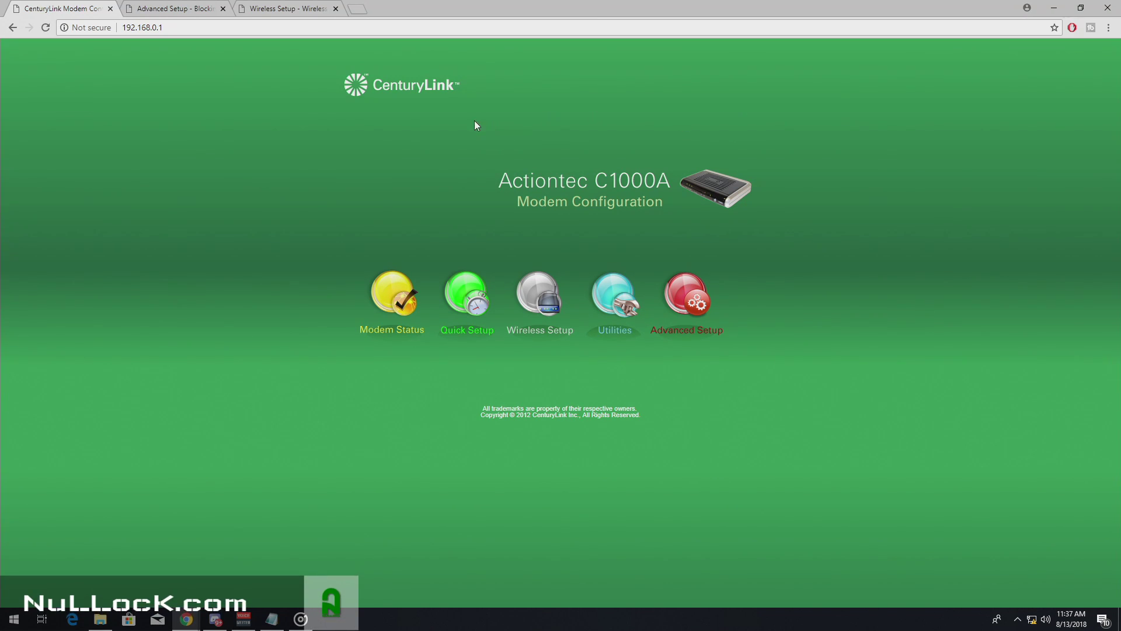
Show the Wireless MAC Authentication page and move the Wireless Setup tab before Advanced Setup
{"action": "left_click", "coordinate": [186, 8]}
{"action": "left_click", "coordinate": [261, 9]}
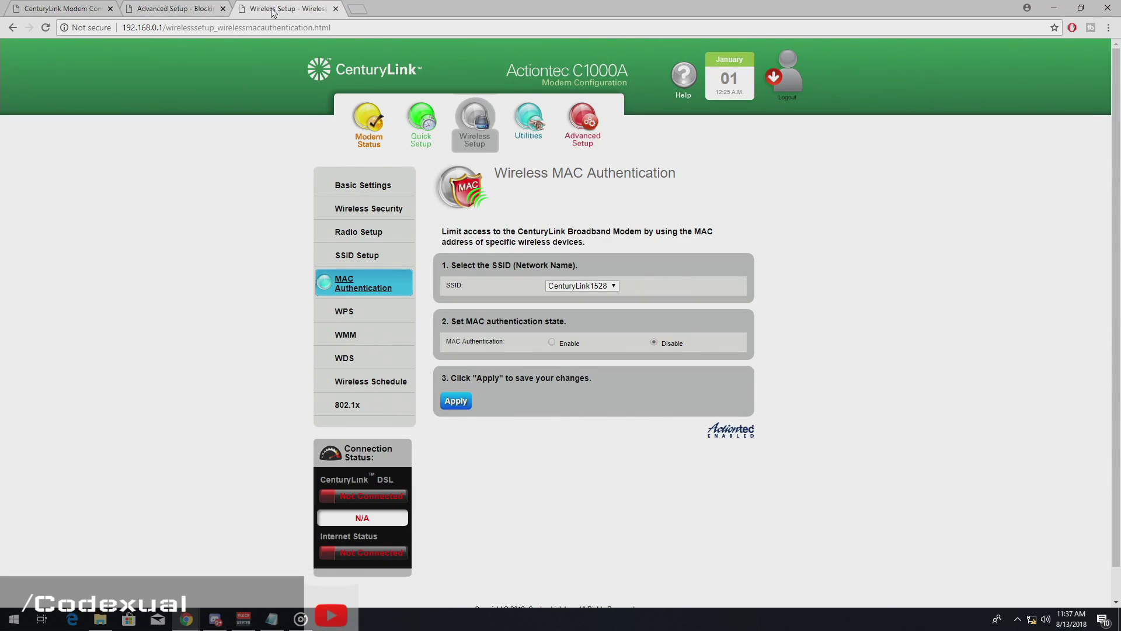
{"action": "left_click_drag", "start_coordinate": [261, 8], "coordinate": [170, 8]}
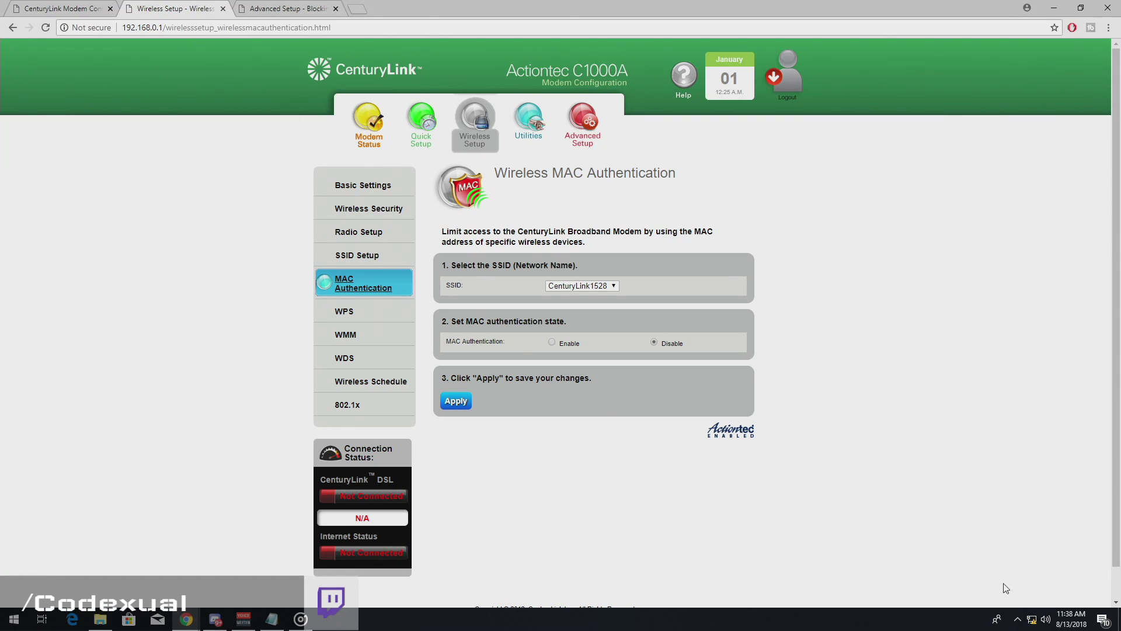
{"action": "left_click", "coordinate": [1032, 624]}
From the tray network icon, reach Network Connections and open the Ethernet adapter's Status dialog
{"action": "right_click", "coordinate": [1032, 624]}
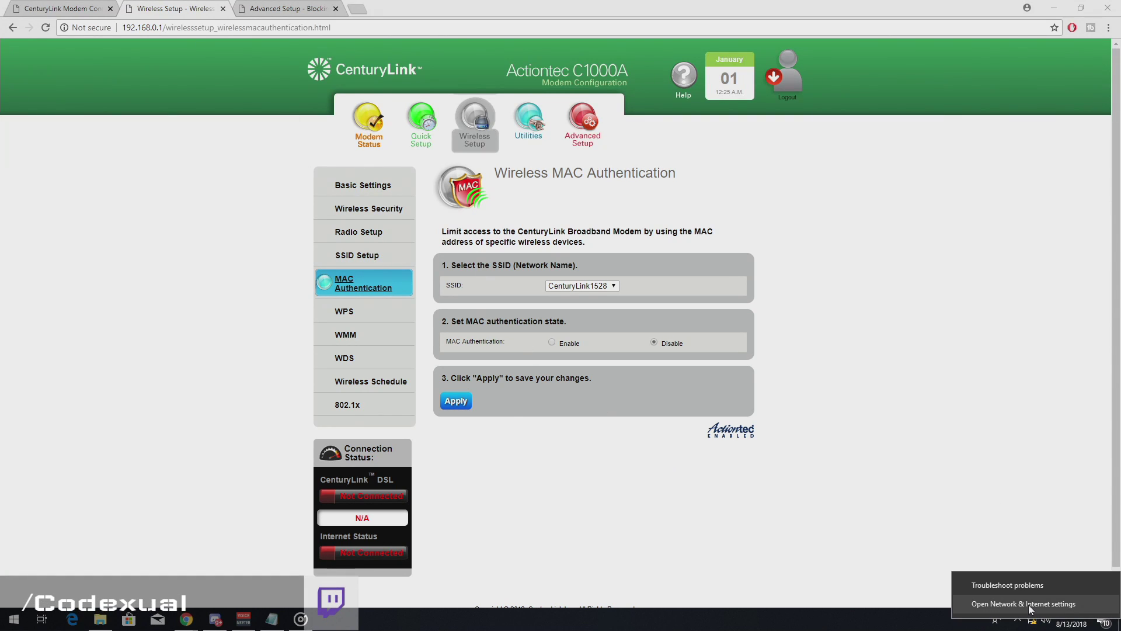
{"action": "left_click", "coordinate": [1031, 606]}
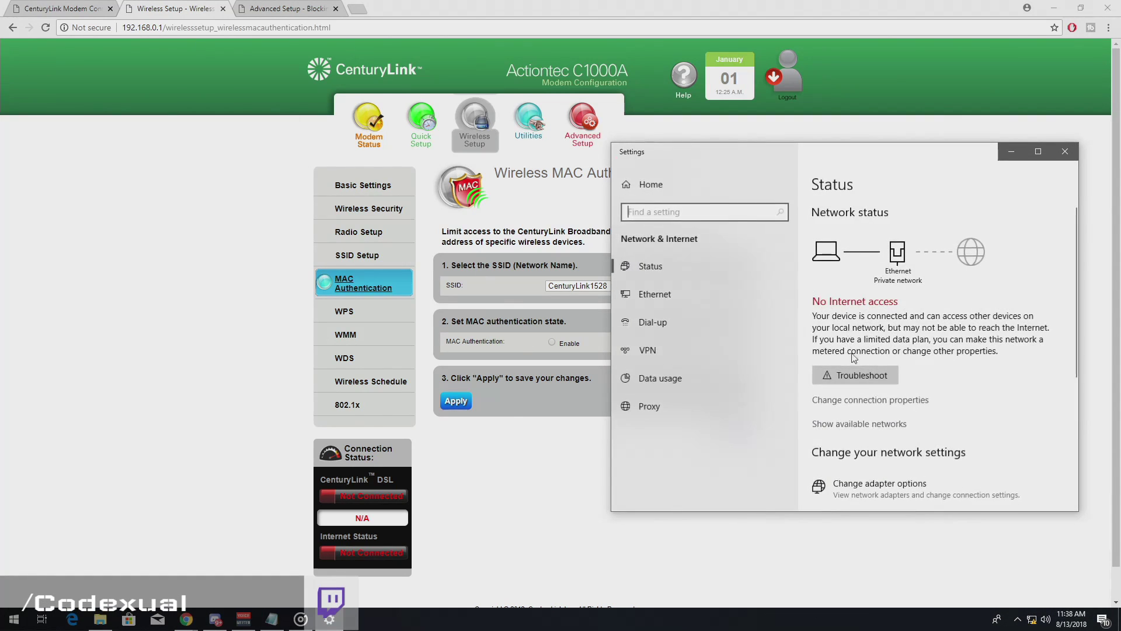
{"action": "left_click", "coordinate": [879, 484]}
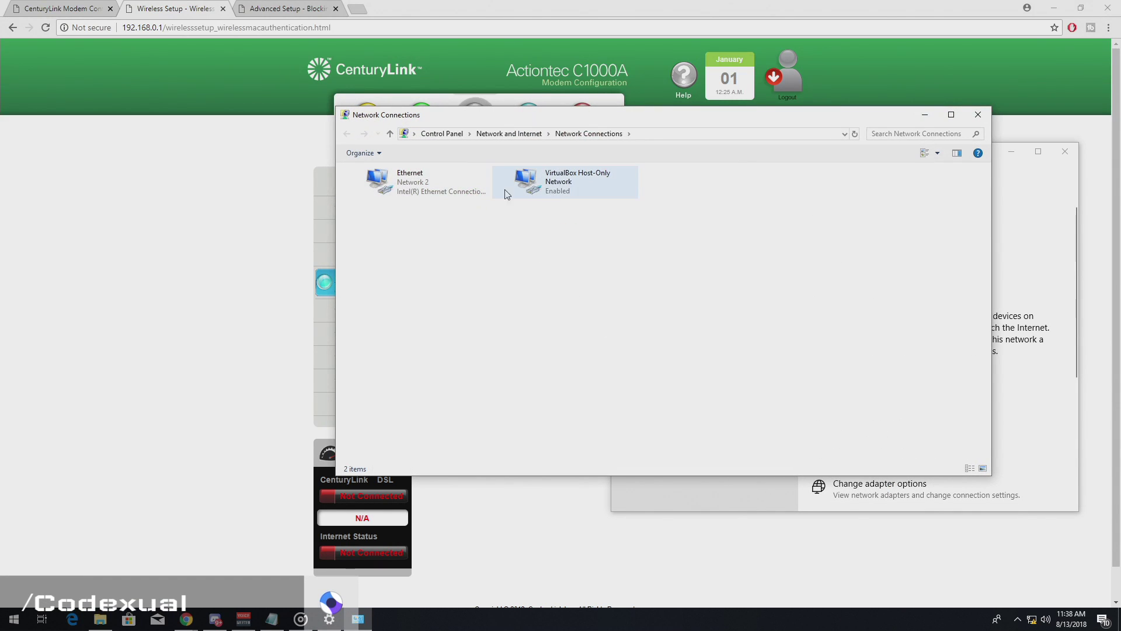
{"action": "right_click", "coordinate": [407, 180]}
{"action": "left_click", "coordinate": [460, 297]}
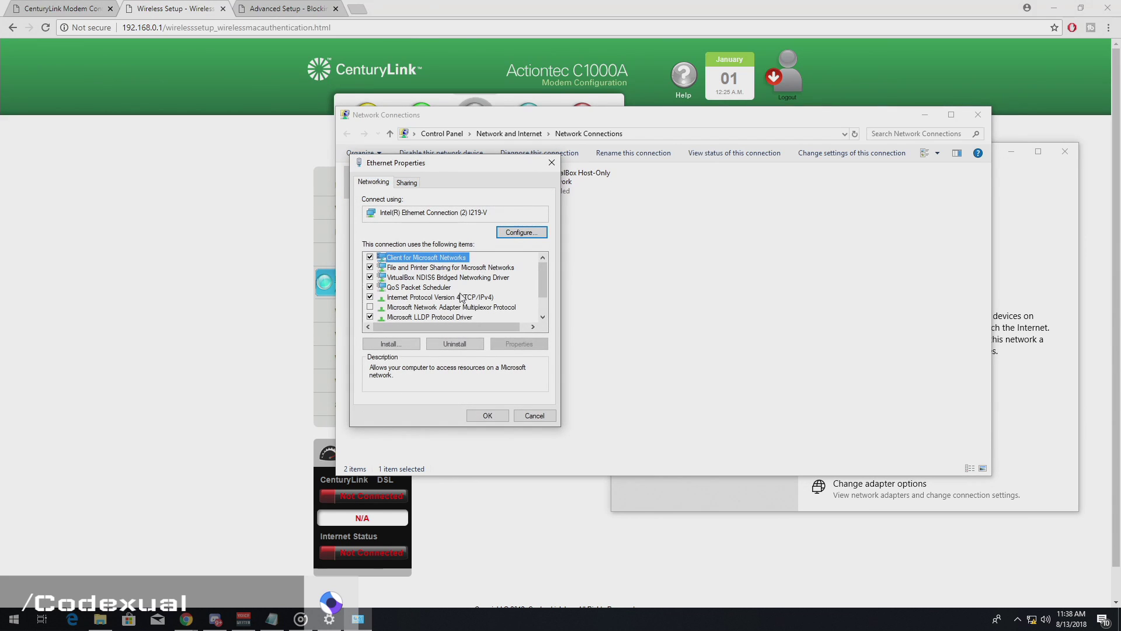
{"action": "left_click", "coordinate": [535, 416]}
{"action": "right_click", "coordinate": [423, 181]}
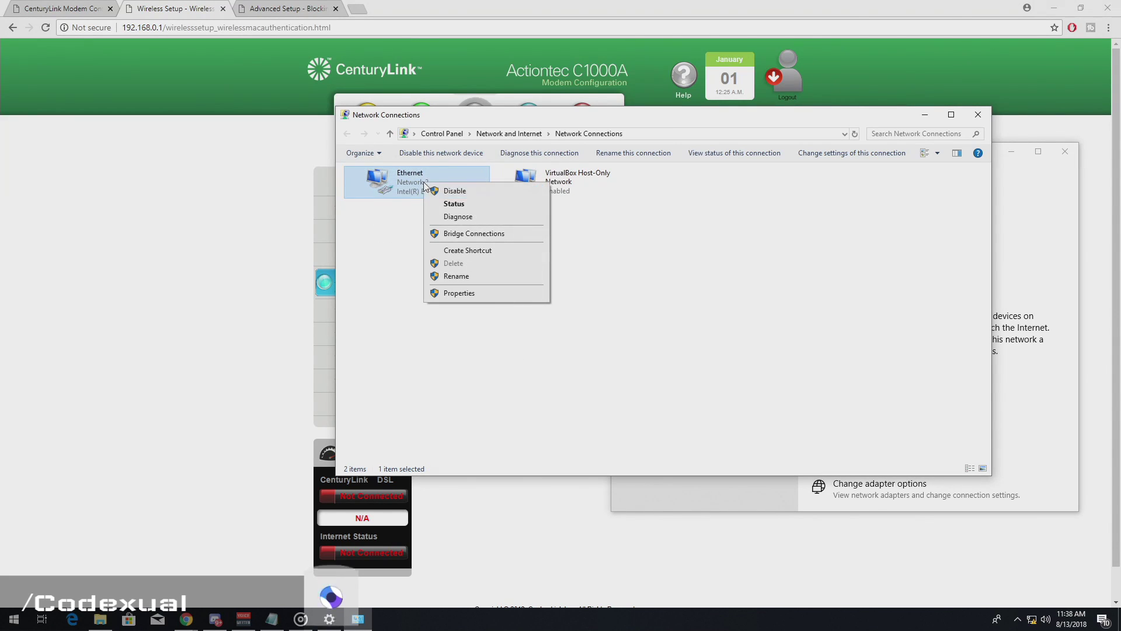
{"action": "left_click", "coordinate": [455, 203]}
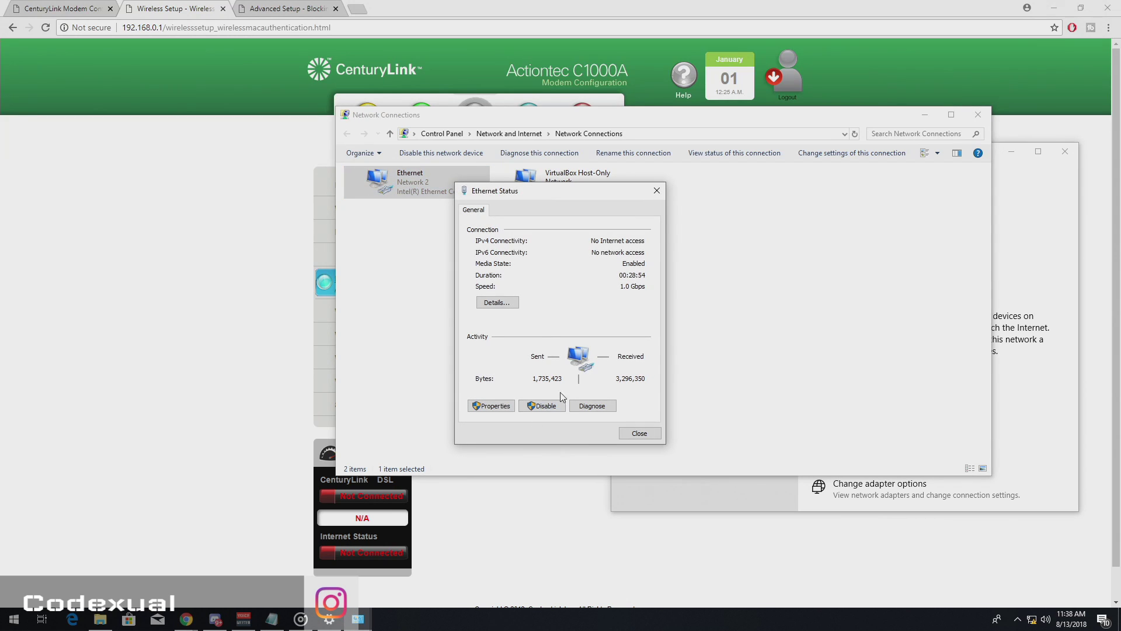
Check the Ethernet Physical Address in connection Details, then close the Details and Status dialogs
{"action": "left_click", "coordinate": [507, 304]}
{"action": "left_click", "coordinate": [506, 276]}
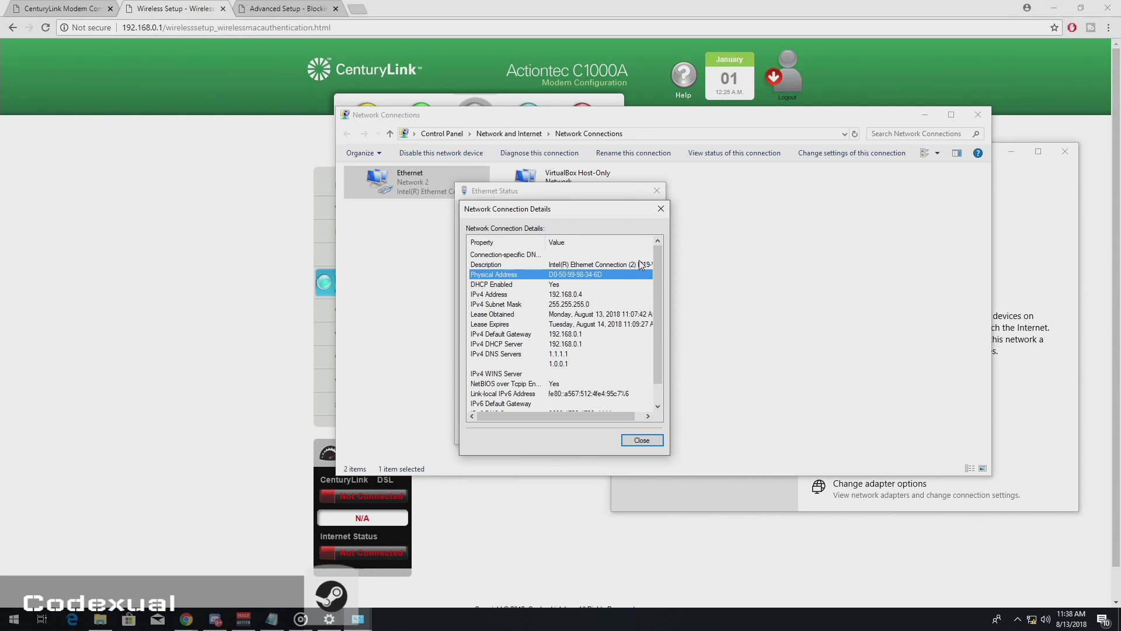
{"action": "left_click", "coordinate": [661, 209]}
{"action": "left_click", "coordinate": [657, 190]}
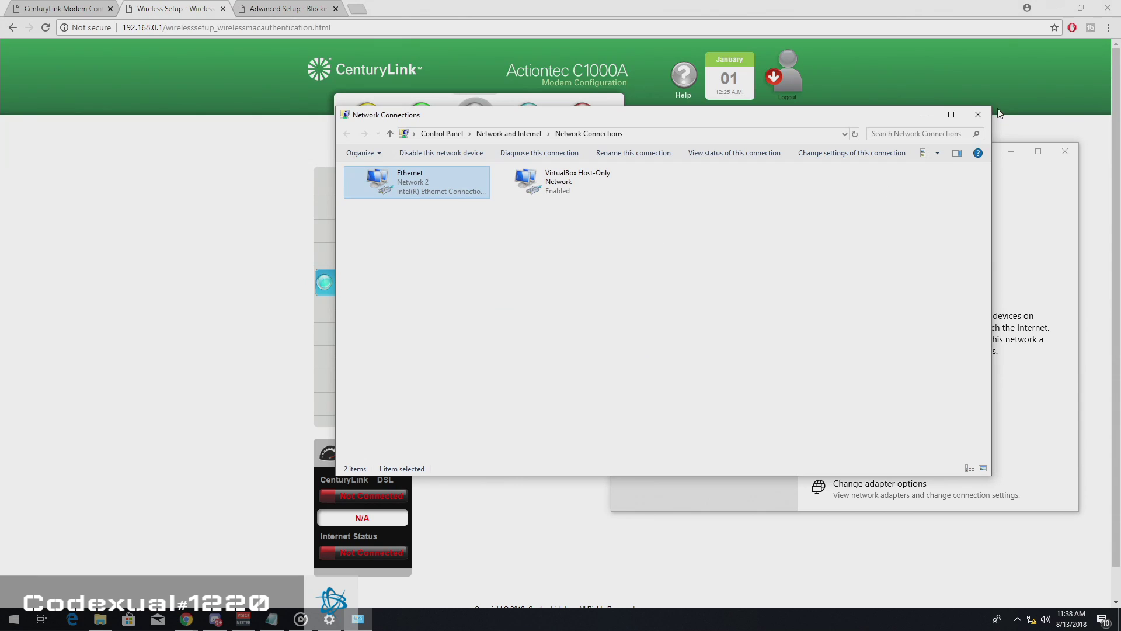
Close Network Connections and Network & Internet settings, then open Quick Setup in a new browser tab
{"action": "left_click", "coordinate": [979, 115]}
{"action": "left_click_drag", "start_coordinate": [955, 153], "coordinate": [857, 178]}
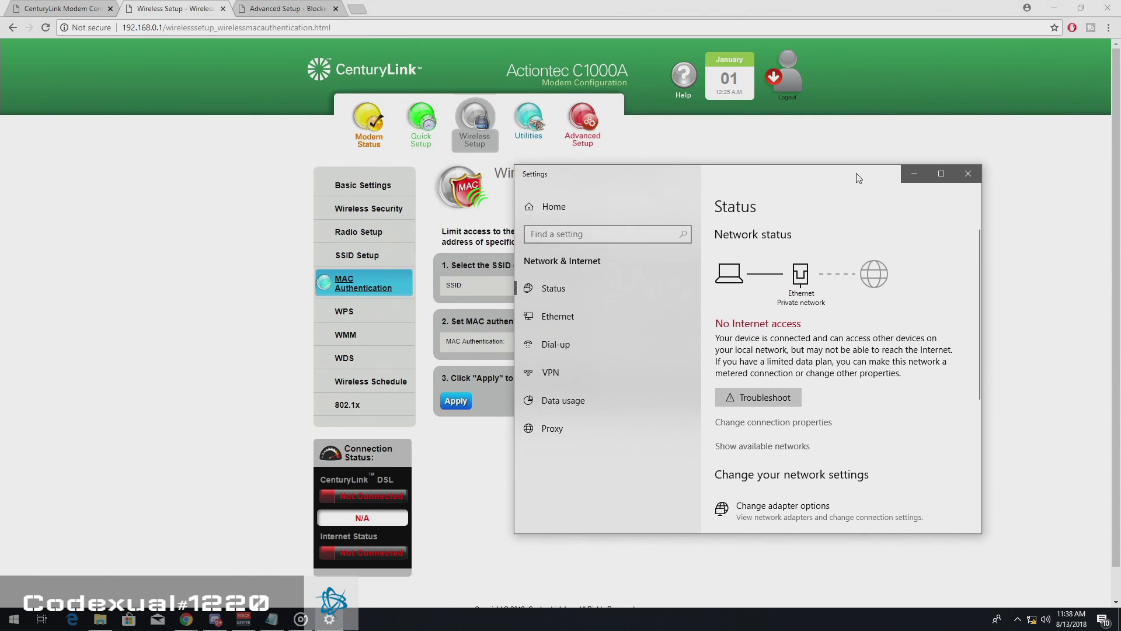
{"action": "left_click", "coordinate": [972, 174]}
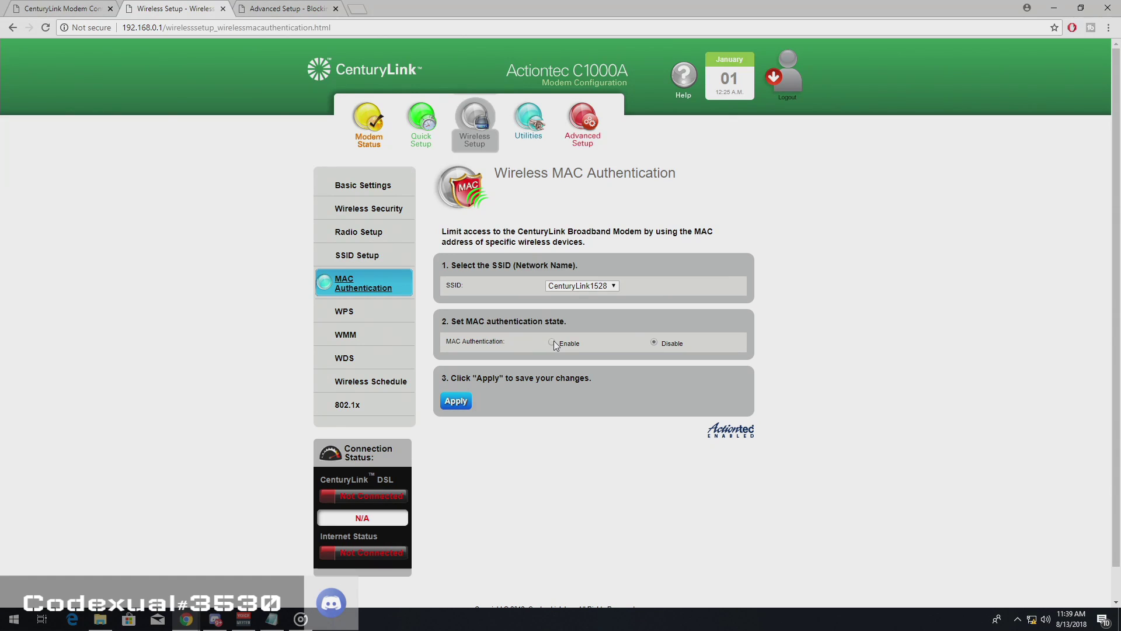
{"action": "left_click", "coordinate": [456, 400]}
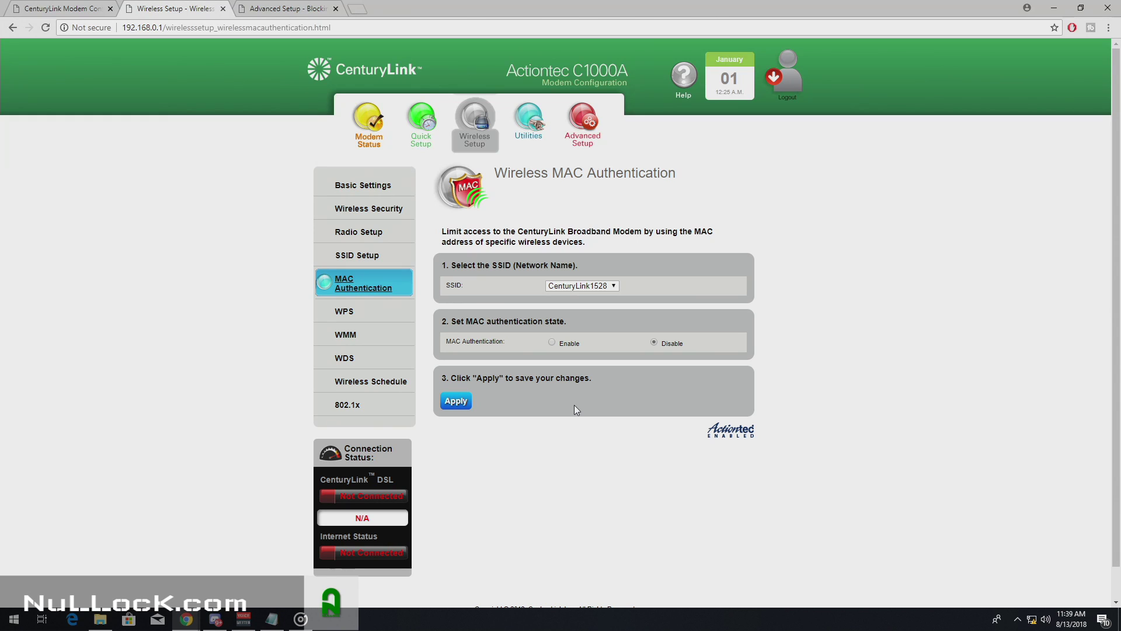
{"action": "middle_click", "coordinate": [428, 111]}
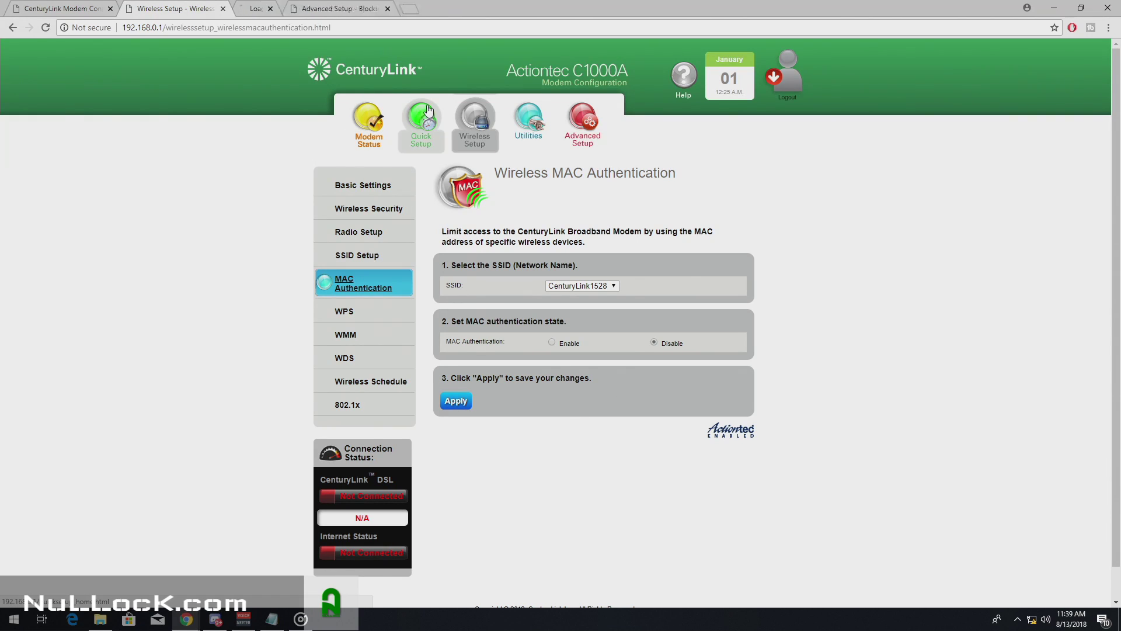
Look over the PPP Username on the Quick Setup tab, then close that tab
{"action": "left_click", "coordinate": [310, 7]}
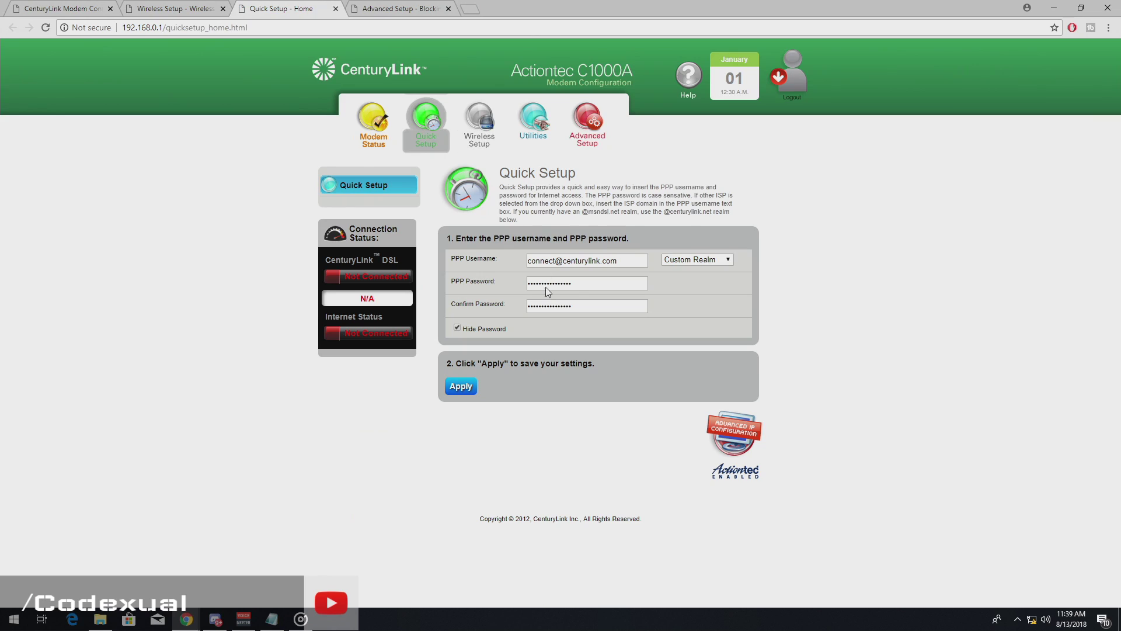
{"action": "double_click", "coordinate": [548, 263]}
{"action": "left_click", "coordinate": [558, 284]}
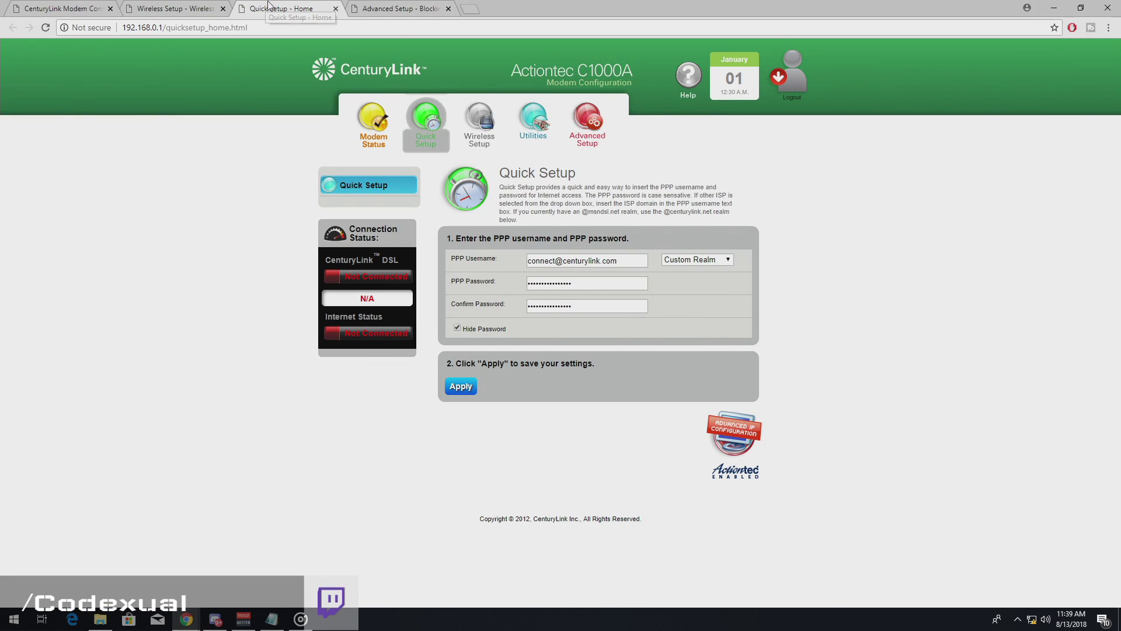
{"action": "middle_click", "coordinate": [251, 9]}
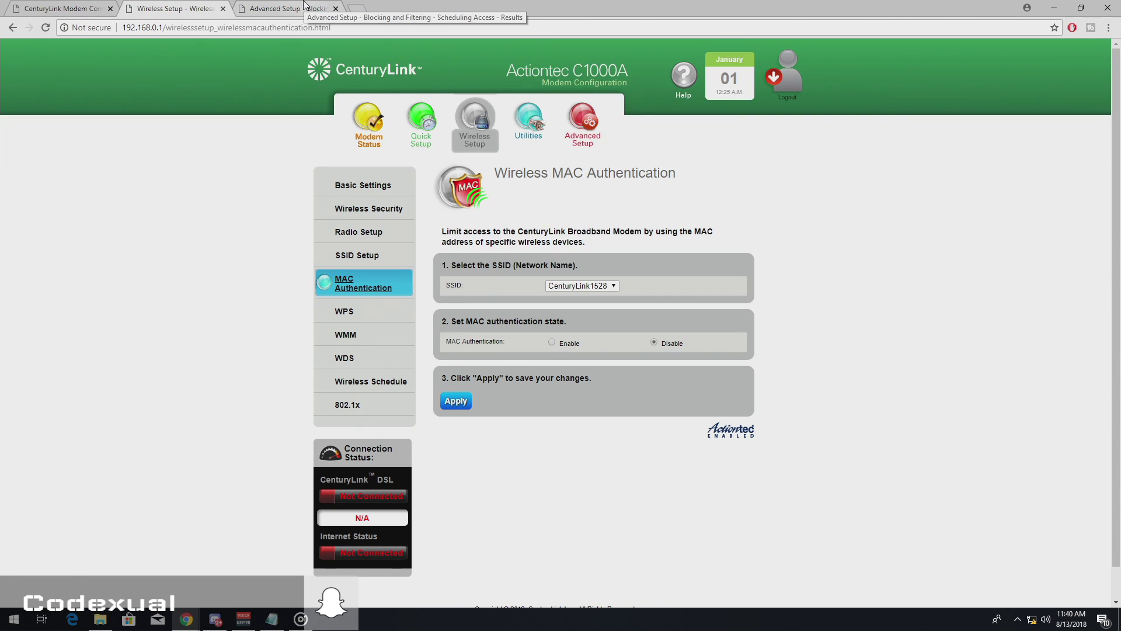
Switch to the Advanced Setup - Blocking tab to show the Access Scheduler page
{"action": "left_click", "coordinate": [304, 7]}
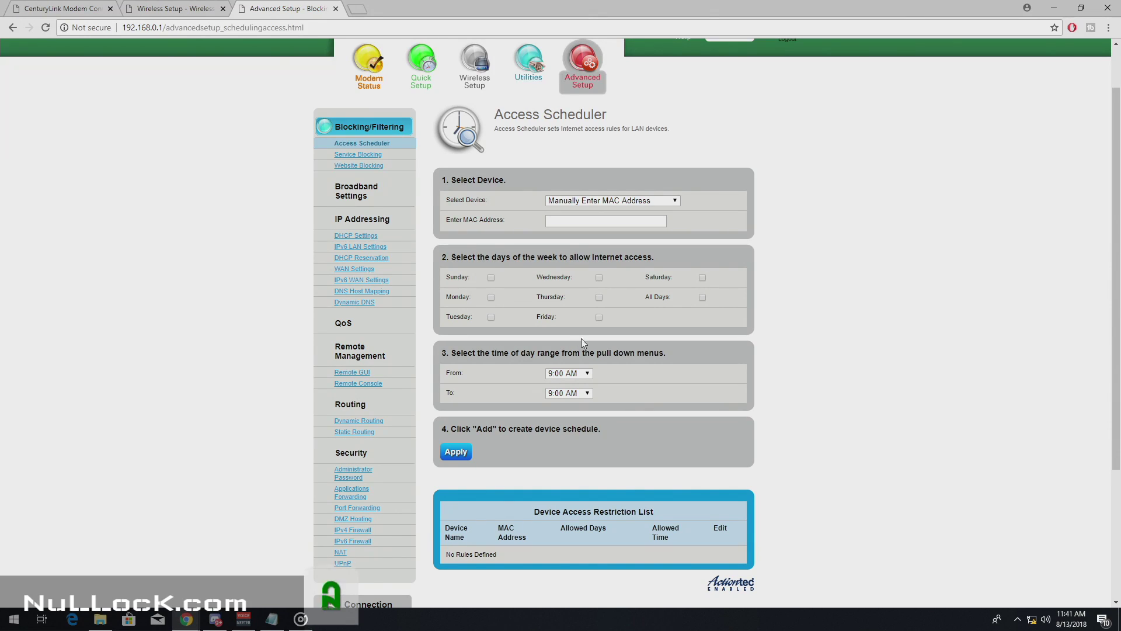
Choose Website Blocking under Blocking/Filtering in the left sidebar
{"action": "left_click", "coordinate": [339, 166]}
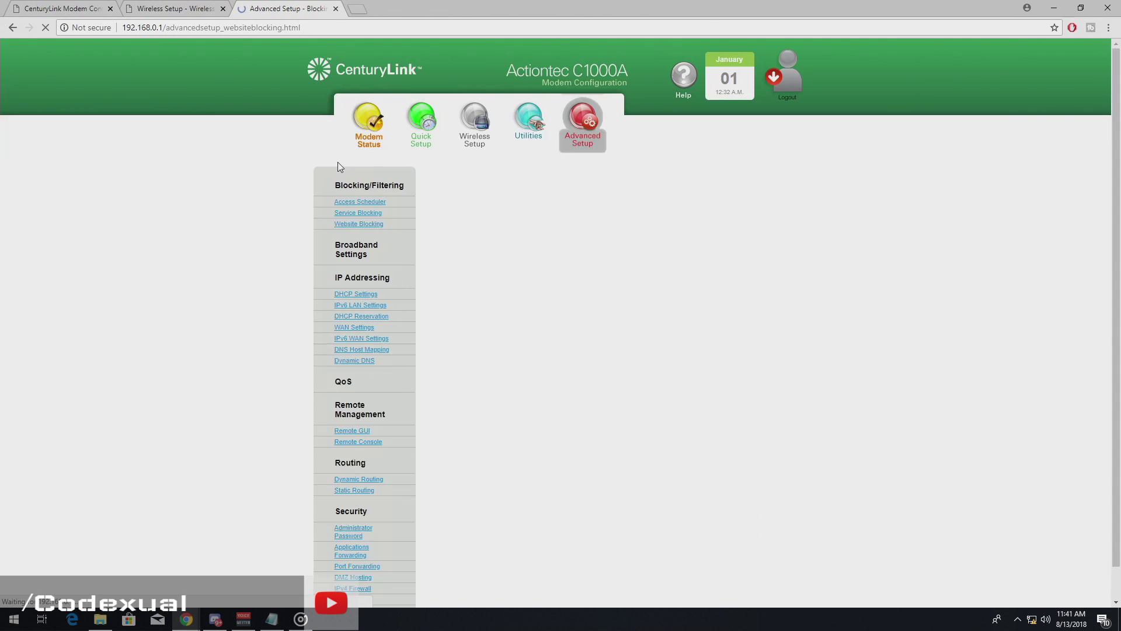